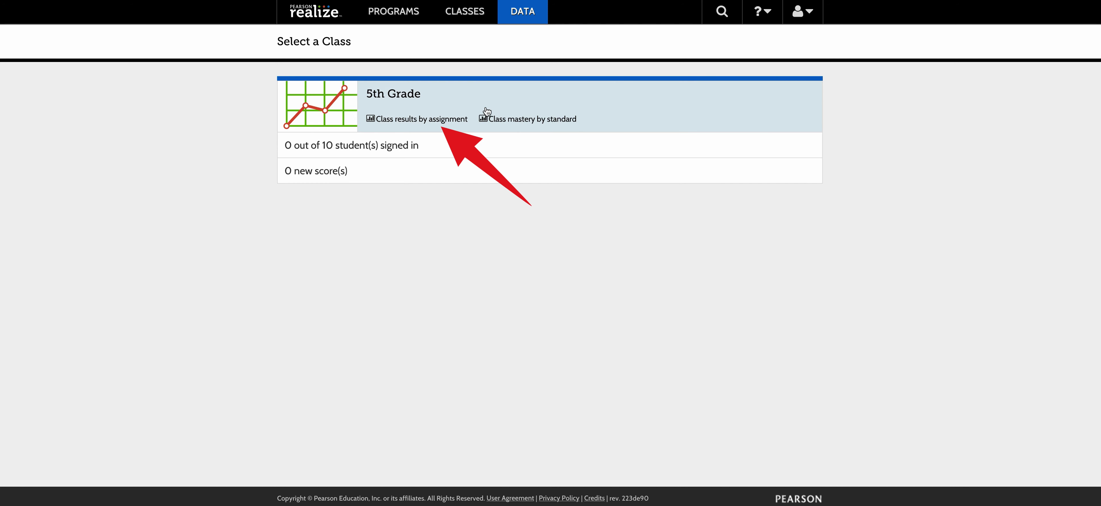
Open and review the 5th Grade results by assignment for 10/01/2018–11/30/2018, keeping the Custom date range
left_click(437, 121)
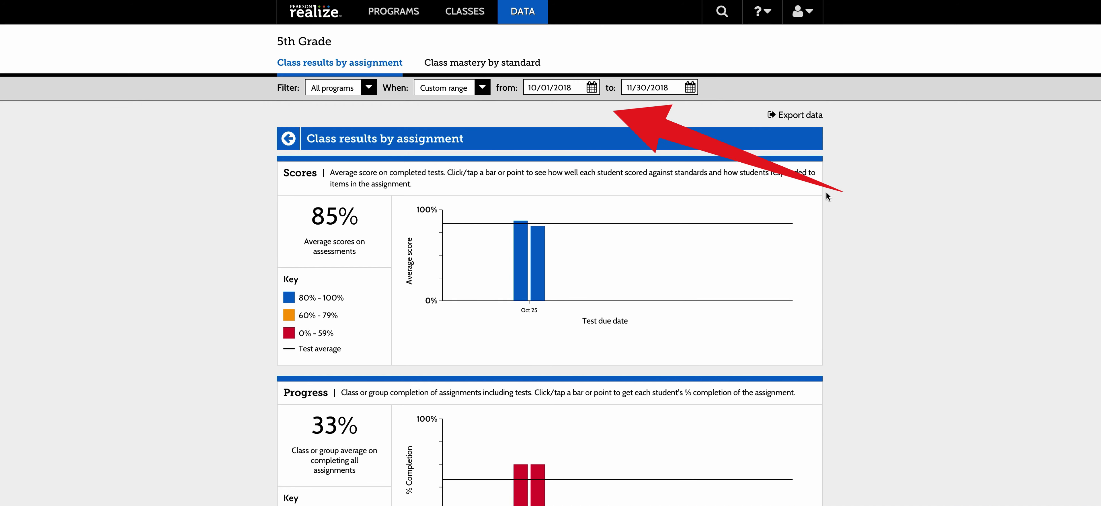
scroll(852, 196, "down", 1)
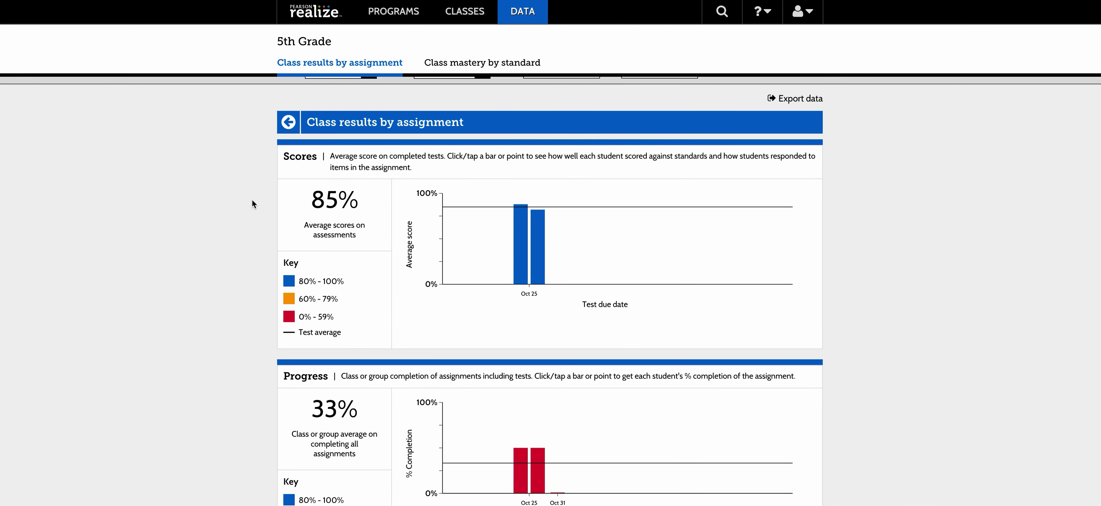
scroll(230, 237, "down", 3)
scroll(185, 309, "down", 3)
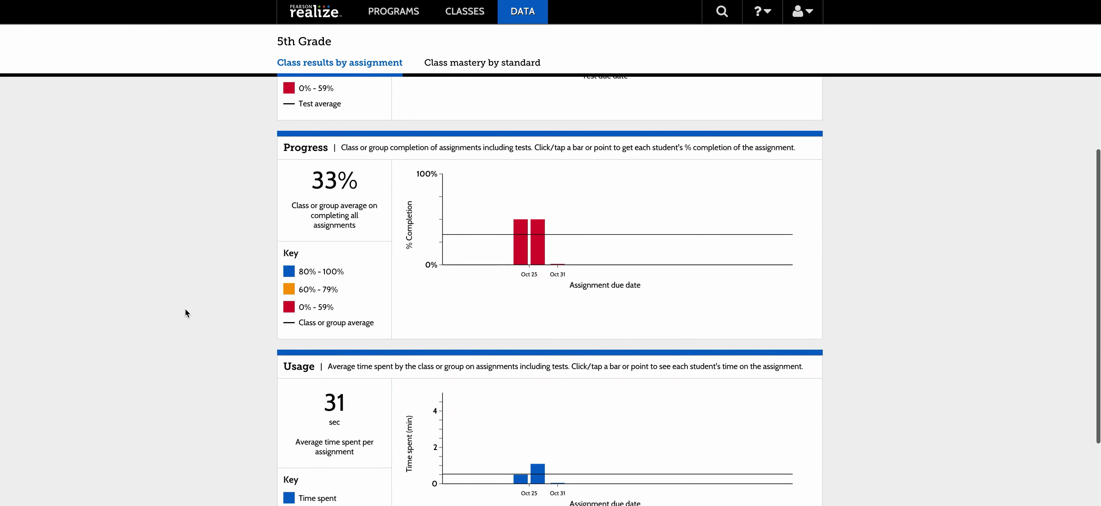
scroll(263, 333, "up", 6)
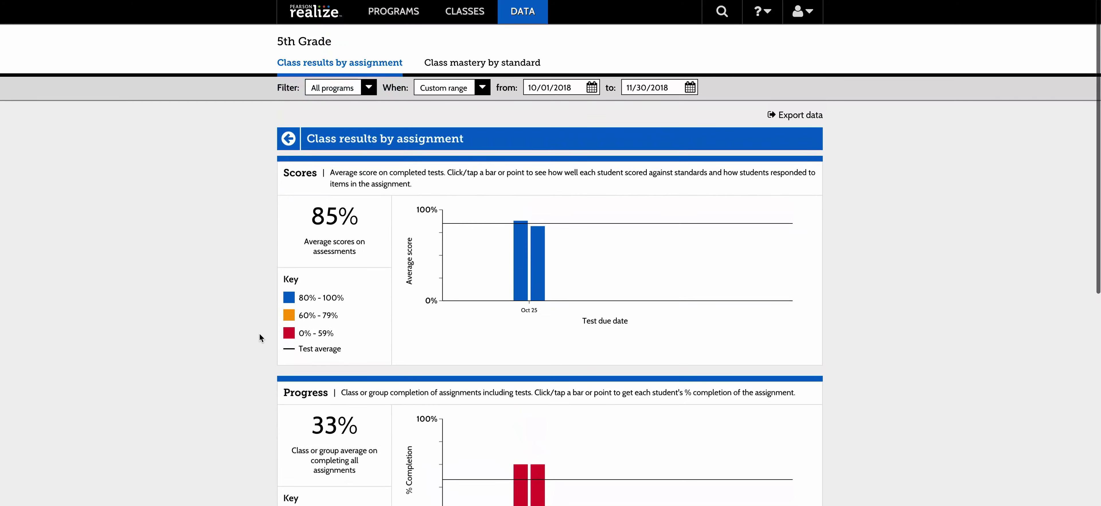
left_click(483, 88)
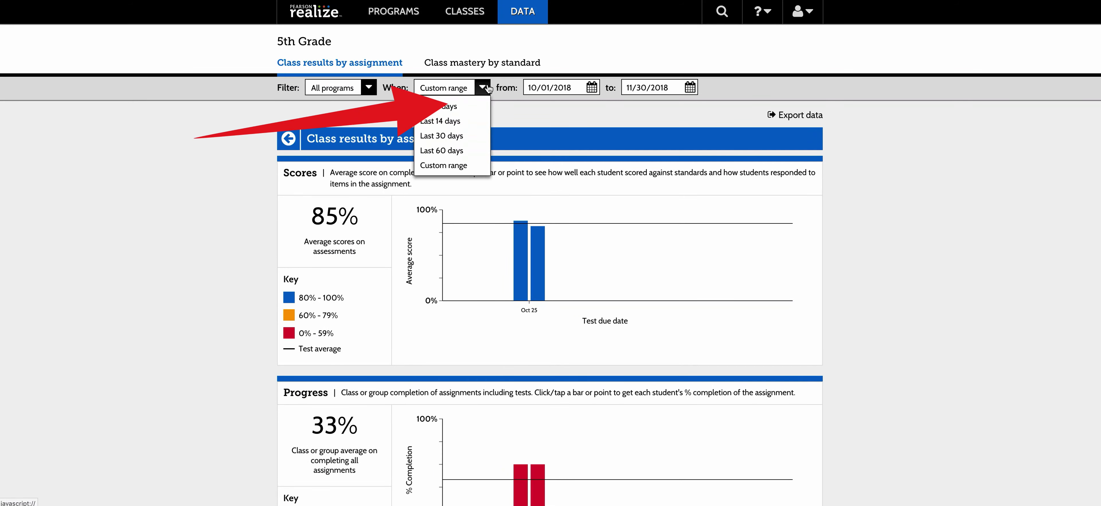
left_click(487, 88)
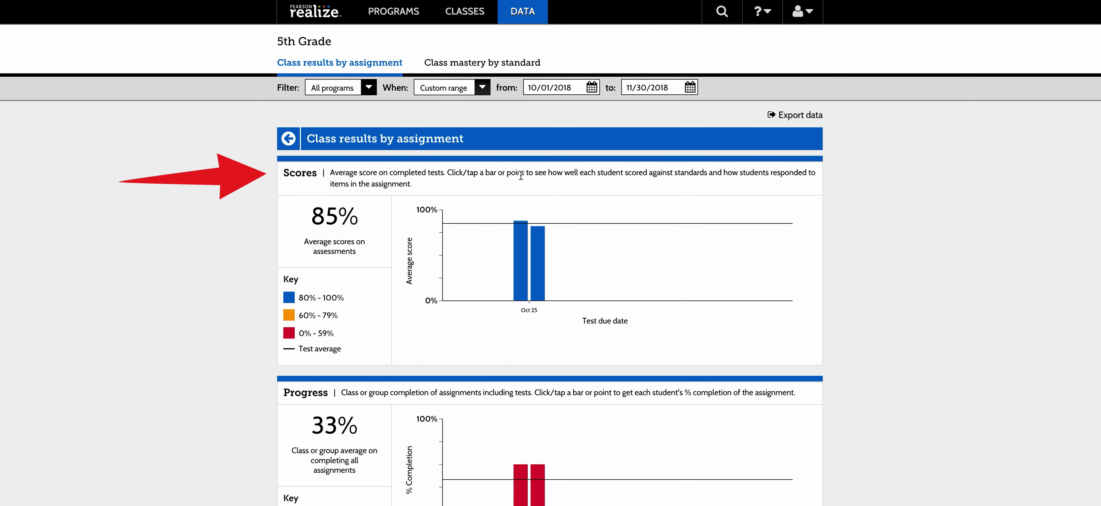
Bring up the 10/25/18 Topic 05: Online Topic Test details from the Oct 25 Scores bar
mouse_move(527, 262)
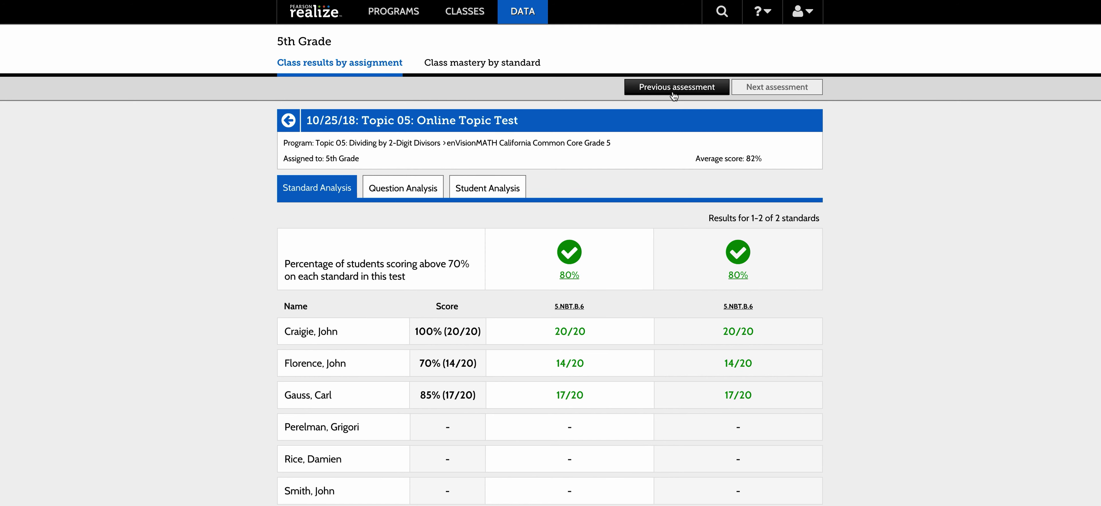
scroll(145, 212, "down", 2)
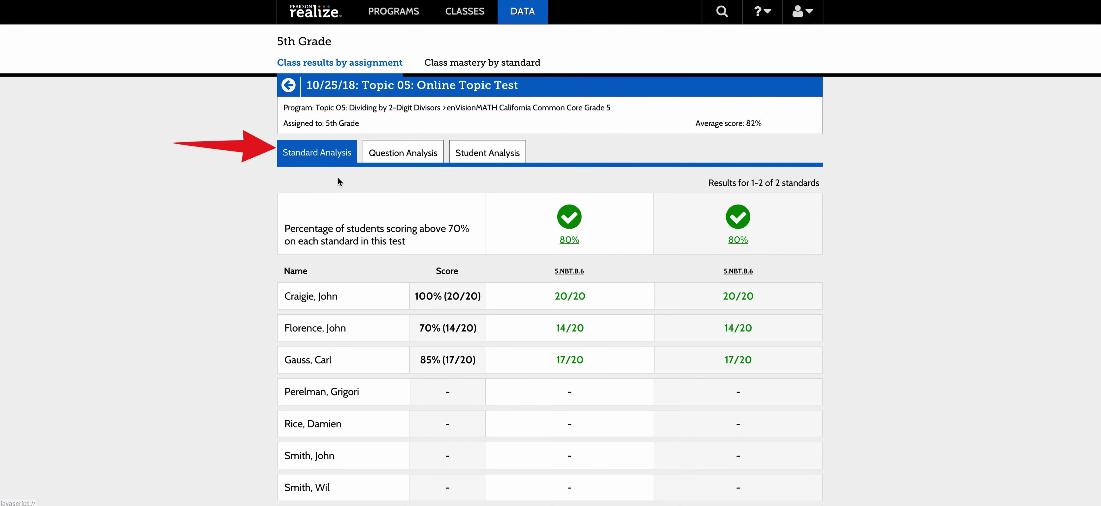
Show the Topic 05 test's Question Analysis and check Question 9's incorrect count
left_click(402, 154)
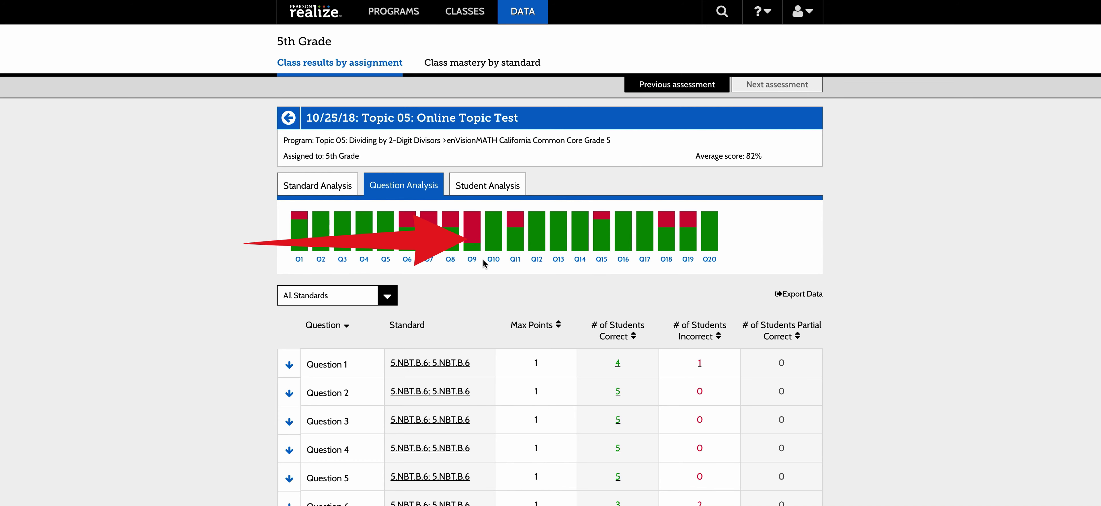
mouse_move(477, 234)
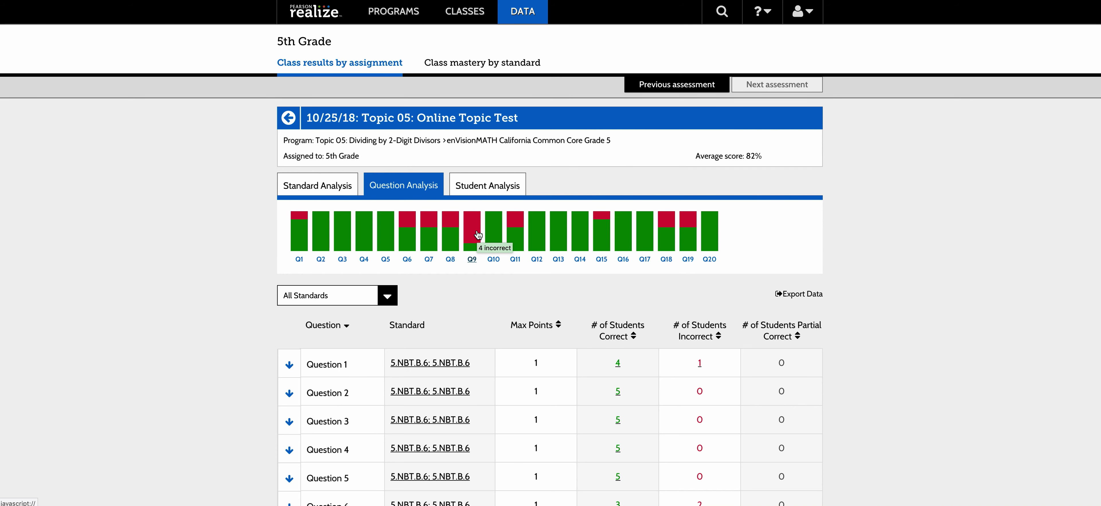
scroll(231, 252, "down", 3)
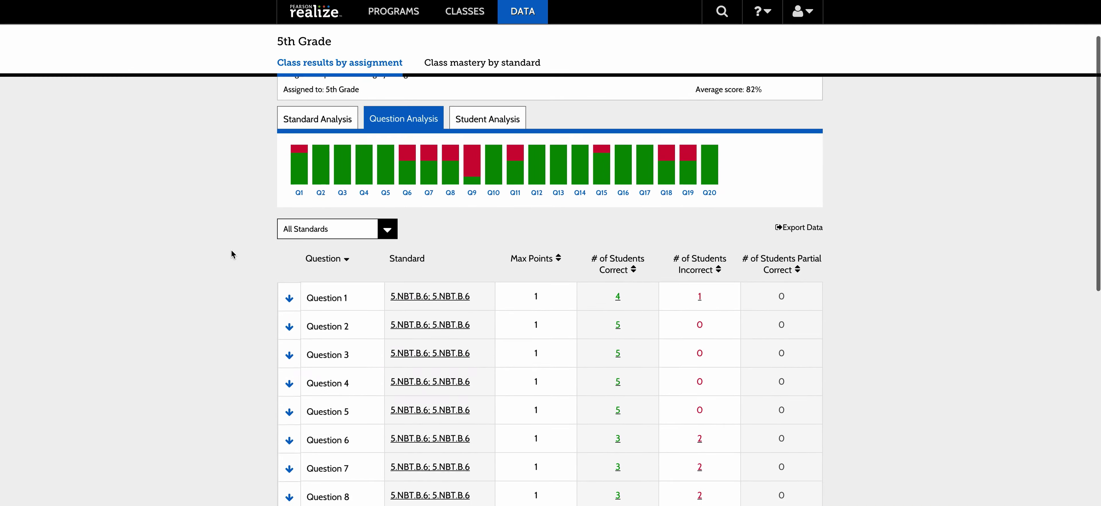
scroll(231, 252, "down", 6)
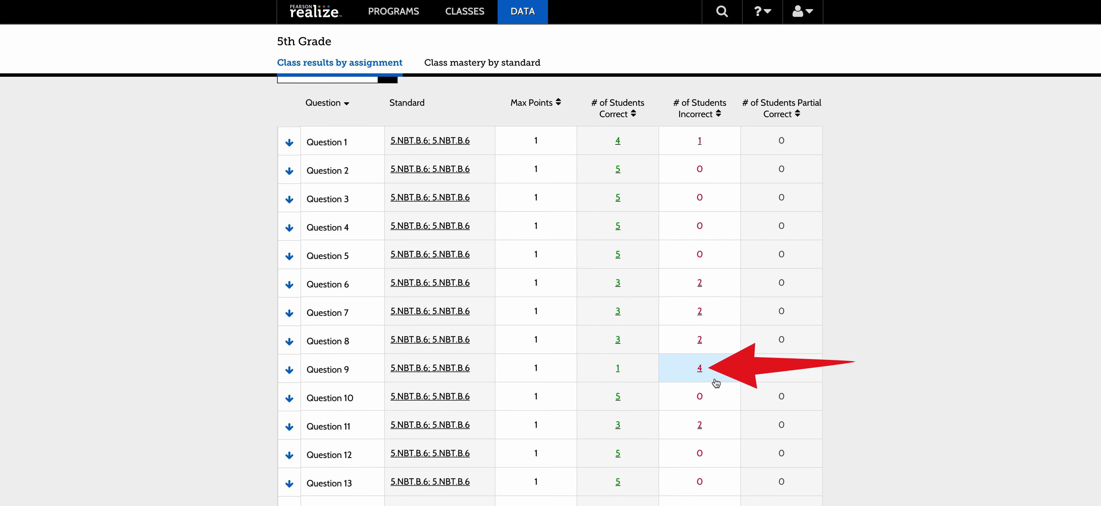
left_click(699, 368)
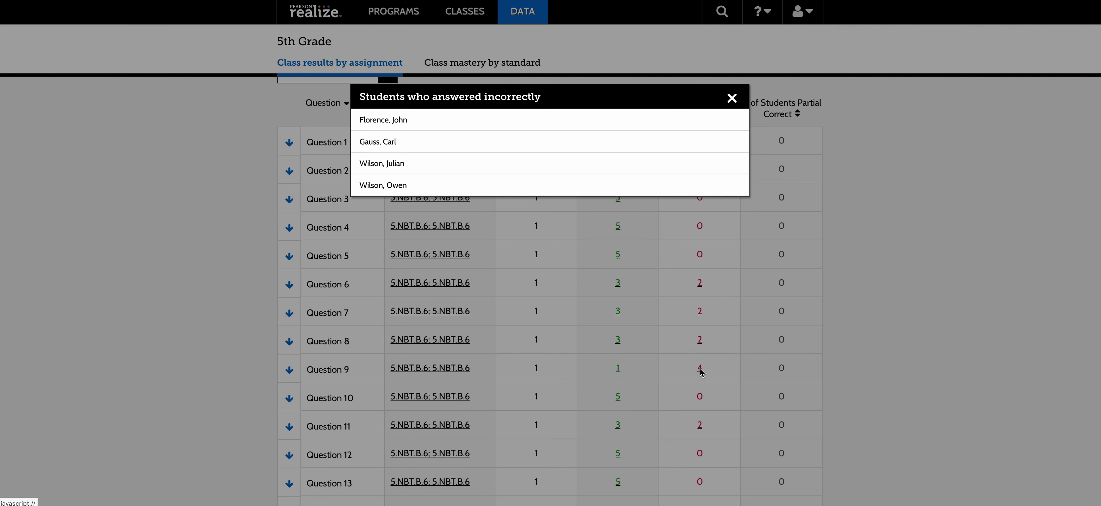
Expand Question 9 and view the second student's answer: Incorrect, choice C, 12 ornaments
left_click(732, 101)
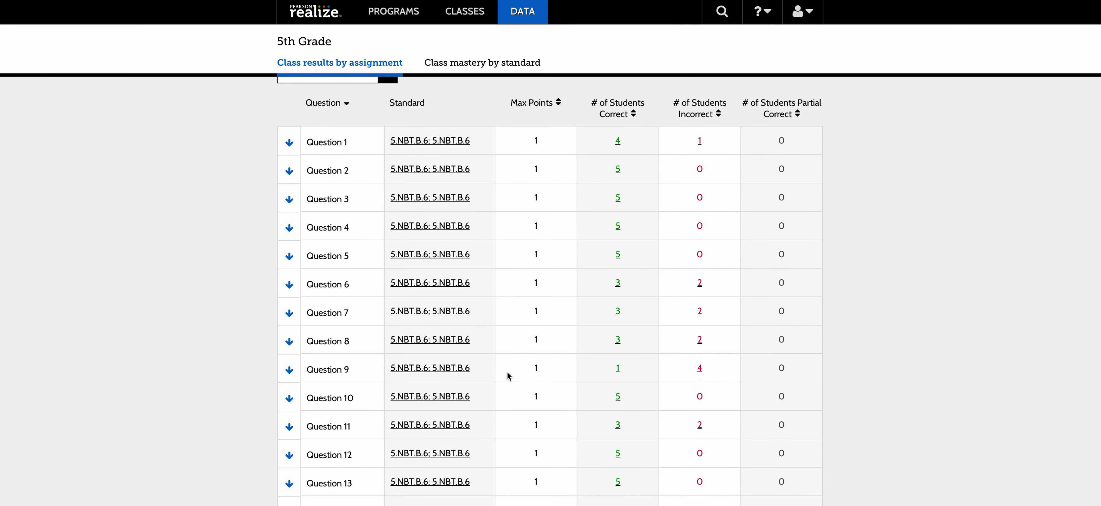
left_click(339, 374)
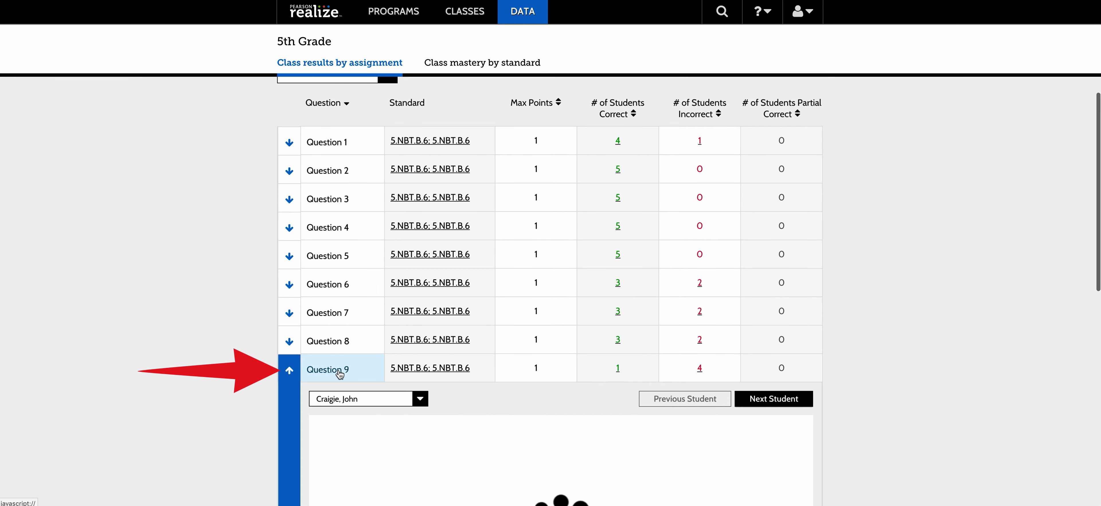
scroll(879, 386, "down", 2)
scroll(879, 386, "down", 2)
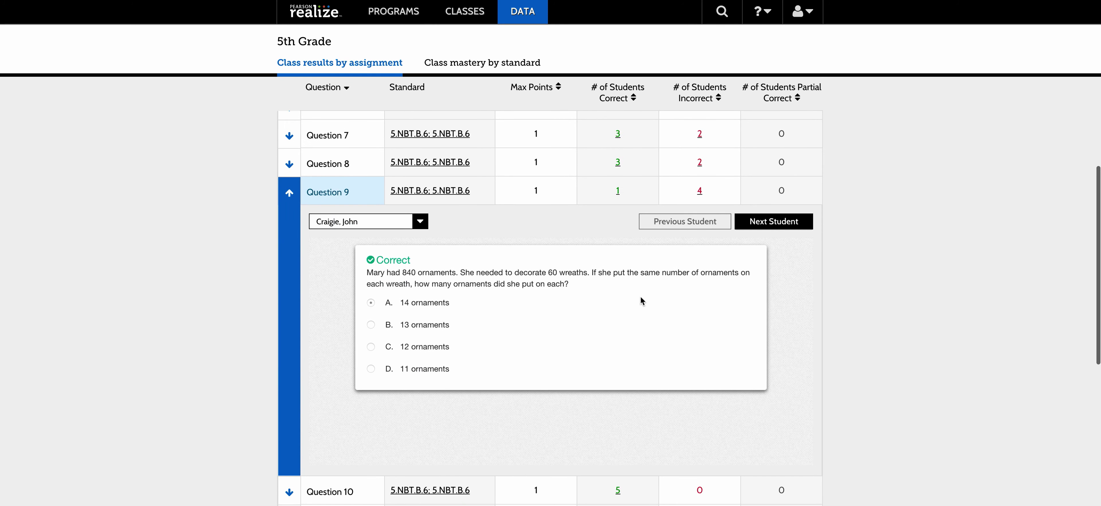
left_click(420, 221)
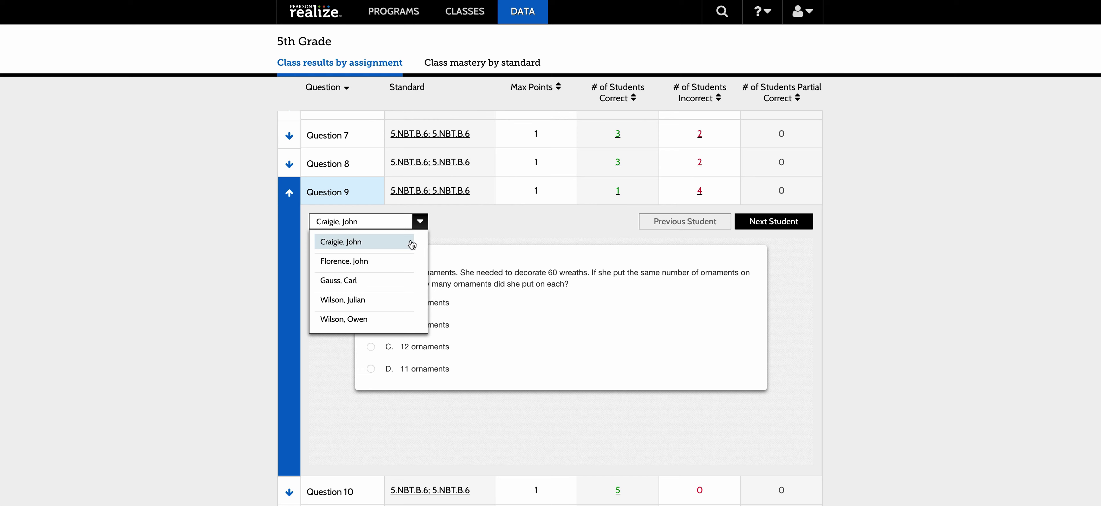
left_click(402, 261)
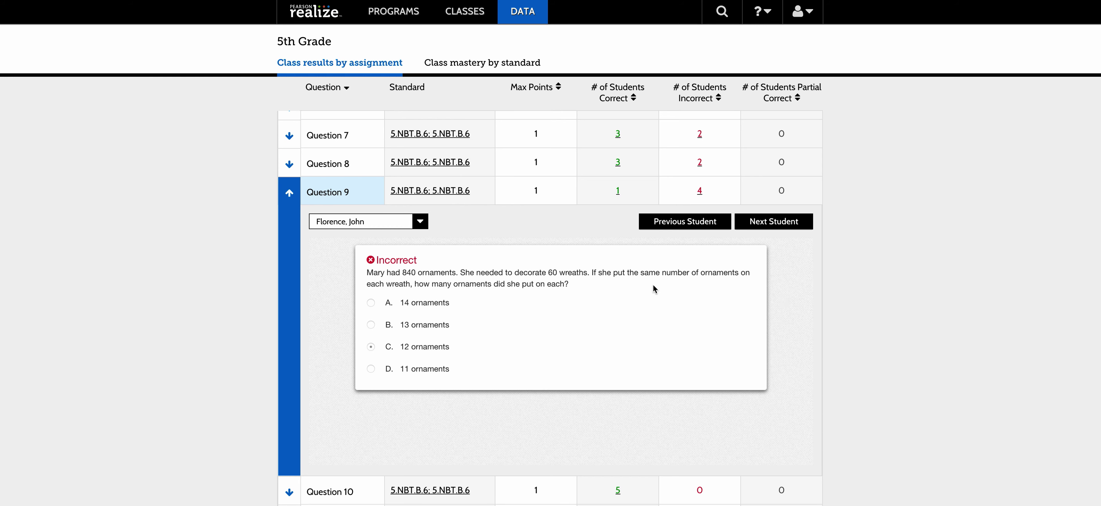
Review the per-student score analysis for the Topic 05: Online Topic Test
scroll(192, 271, "up", 7)
scroll(191, 269, "up", 3)
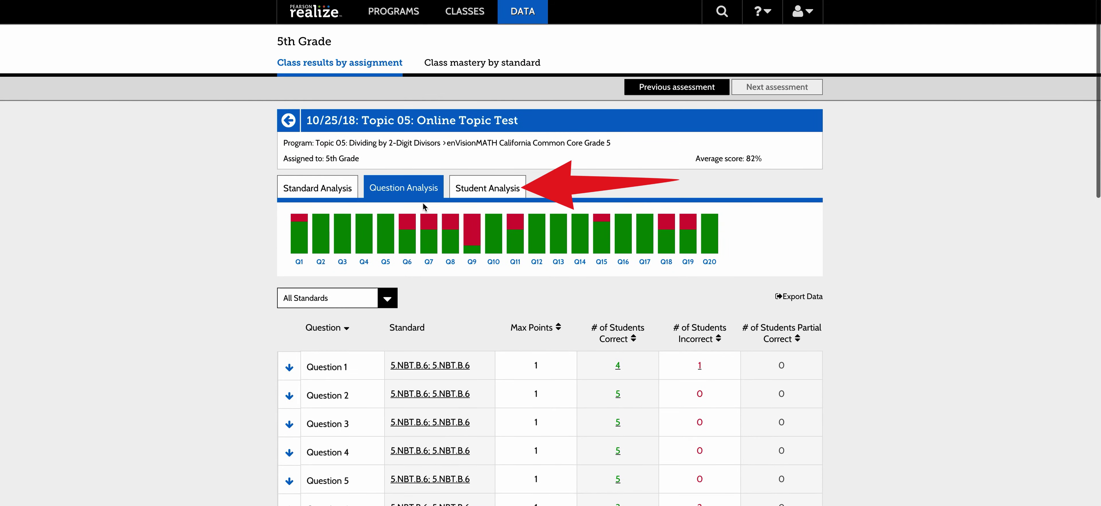
left_click(488, 190)
scroll(953, 255, "down", 1)
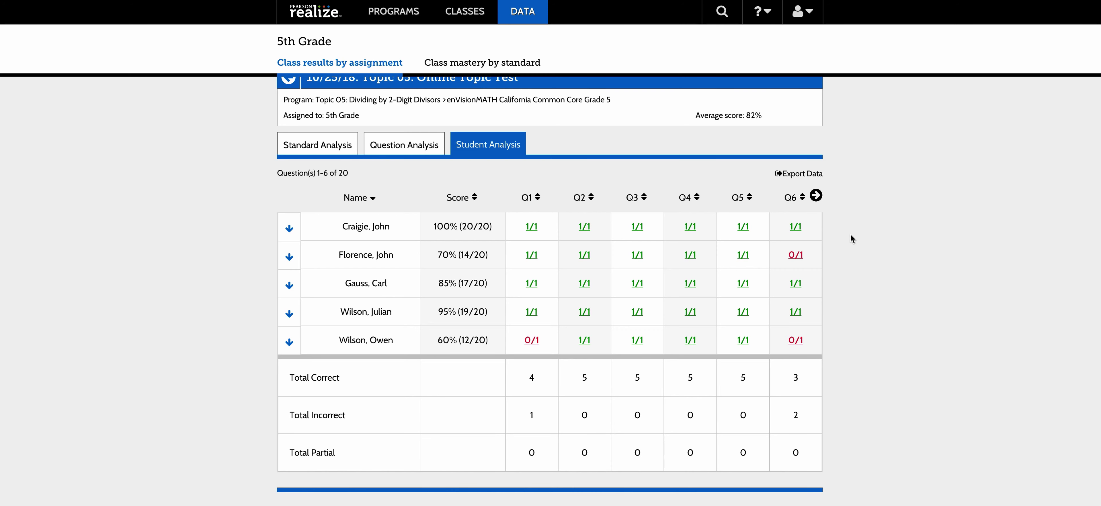
scroll(850, 234, "up", 1)
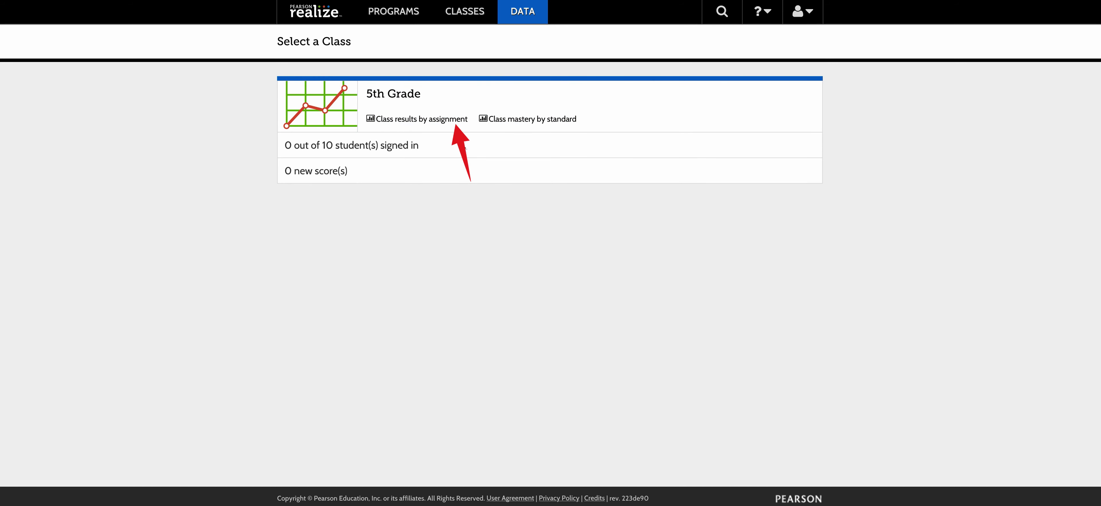
Open the 5th Grade results by assignment and find the Oct 25 bar in the Progress chart
left_click(444, 119)
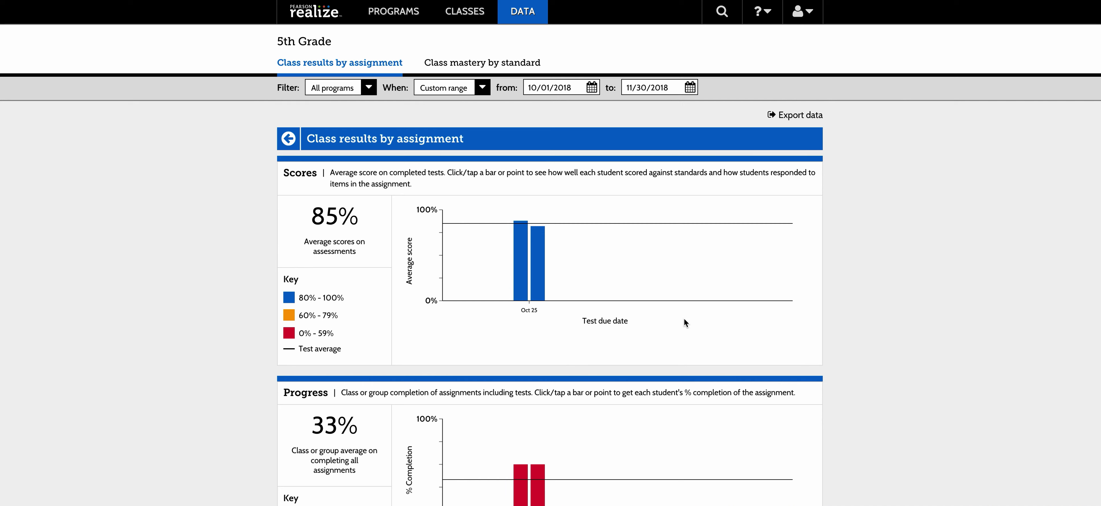
scroll(836, 272, "down", 3)
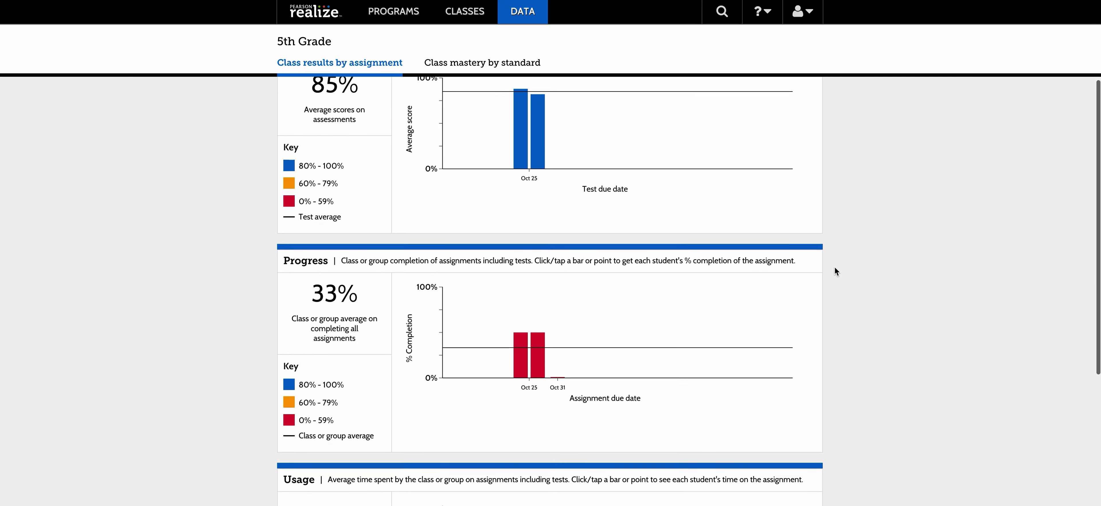
scroll(834, 268, "down", 2)
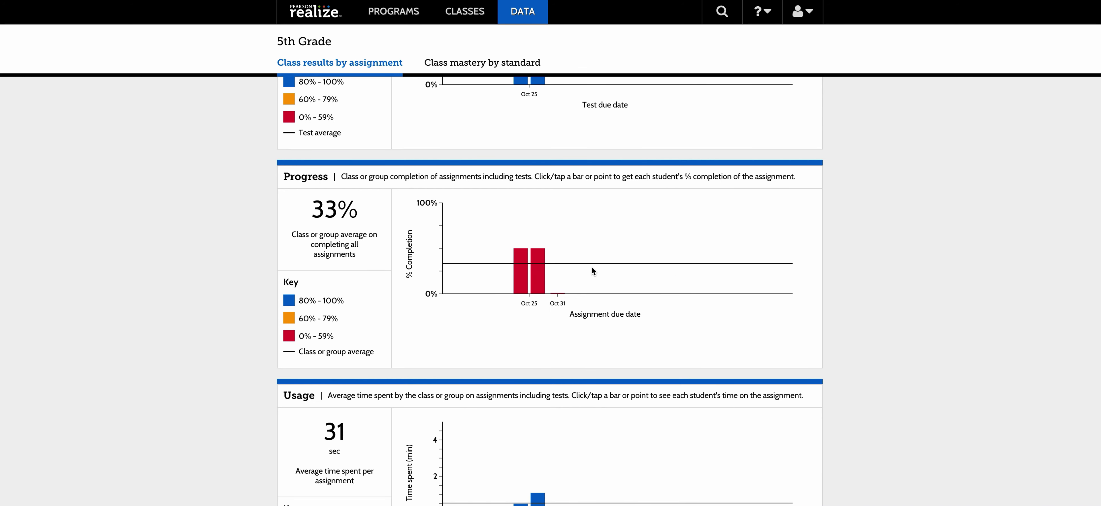
mouse_move(540, 269)
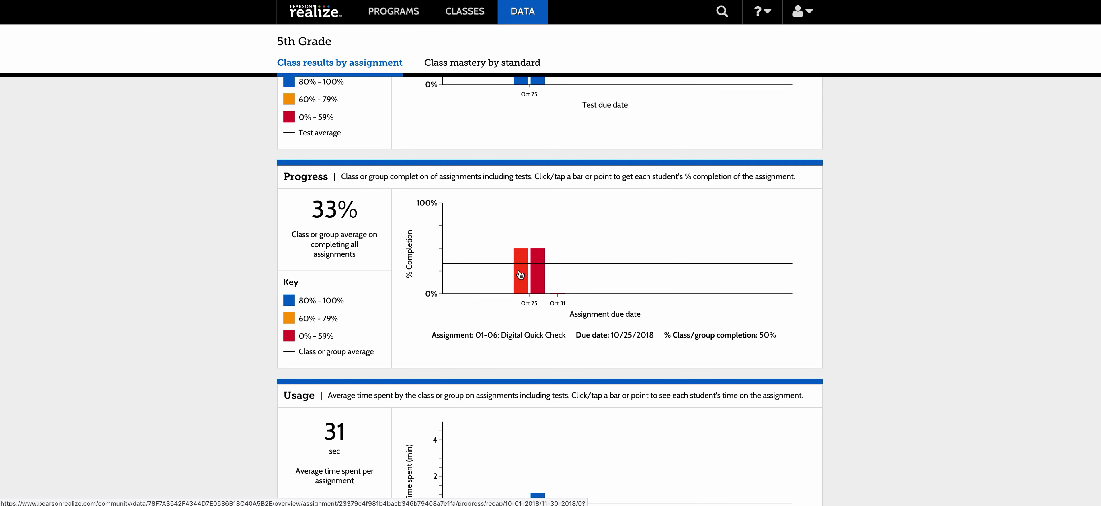
Open and scroll through the 01-06: Digital Quick Check student completion list
left_click(520, 274)
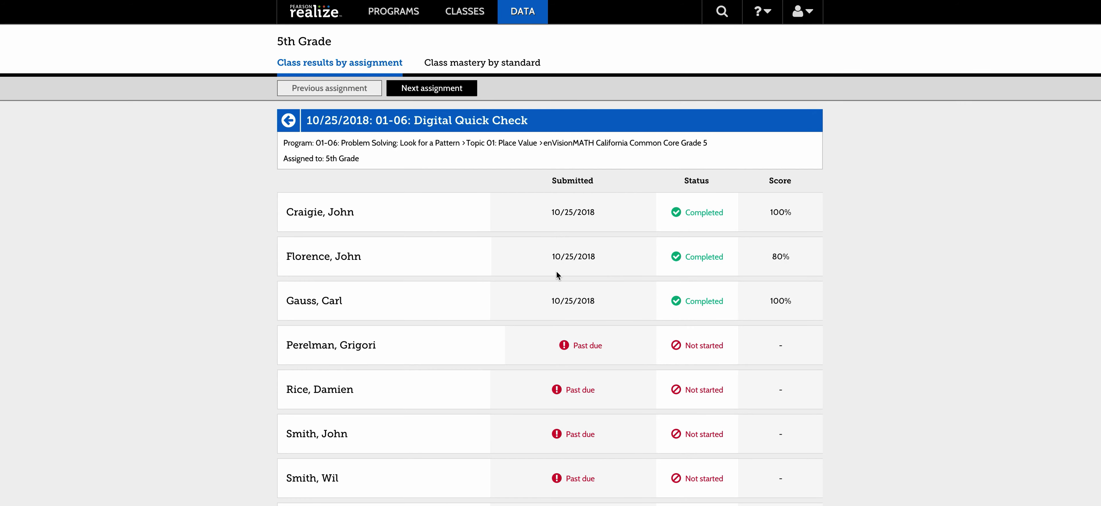
scroll(868, 246, "down", 1)
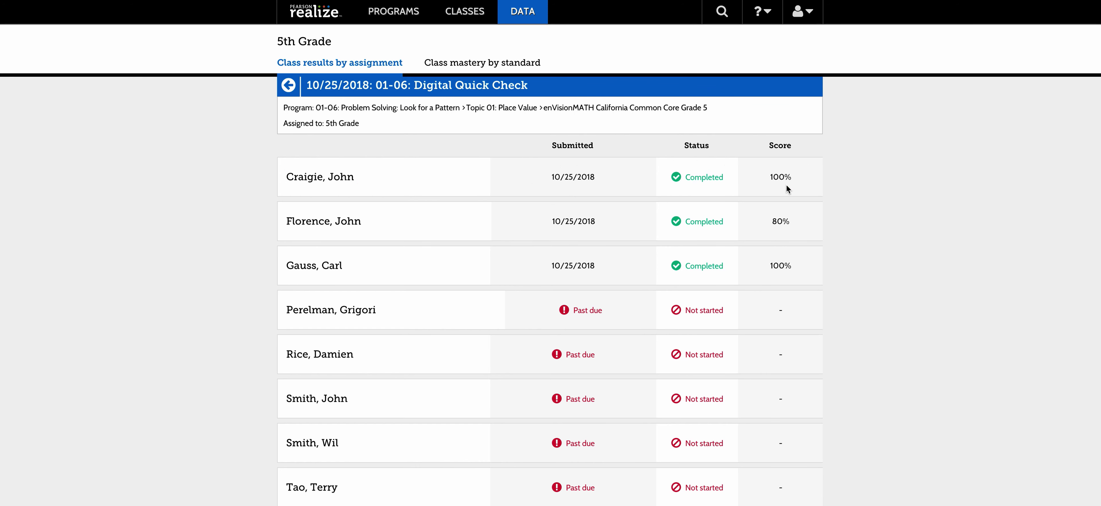
scroll(786, 184, "down", 2)
scroll(786, 185, "down", 2)
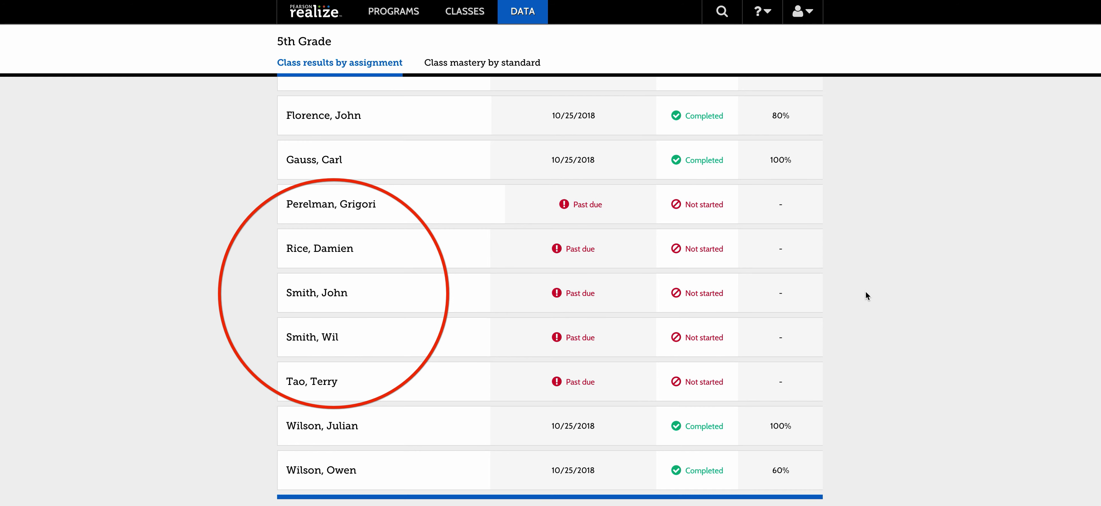
scroll(865, 292, "down", 2)
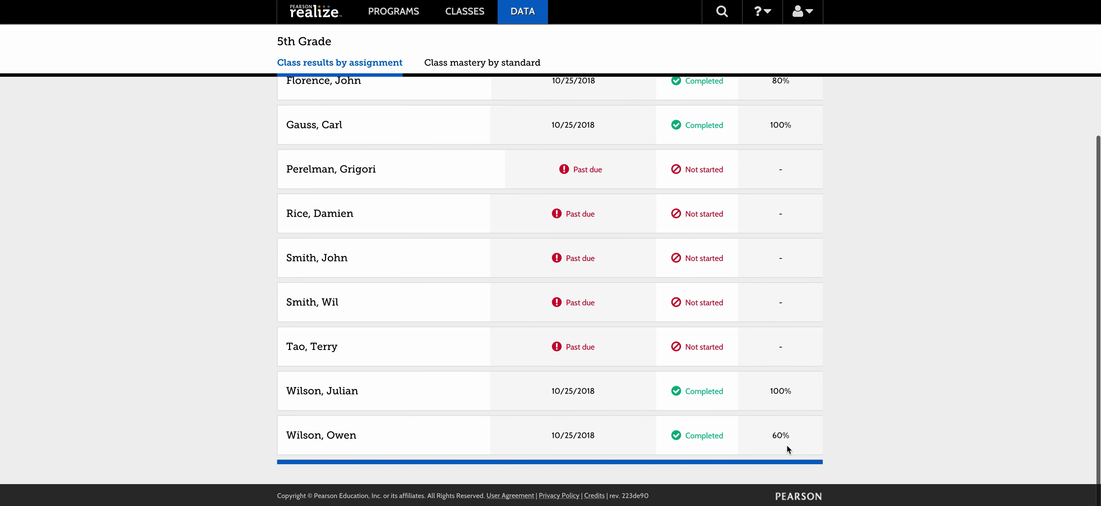
scroll(786, 444, "up", 5)
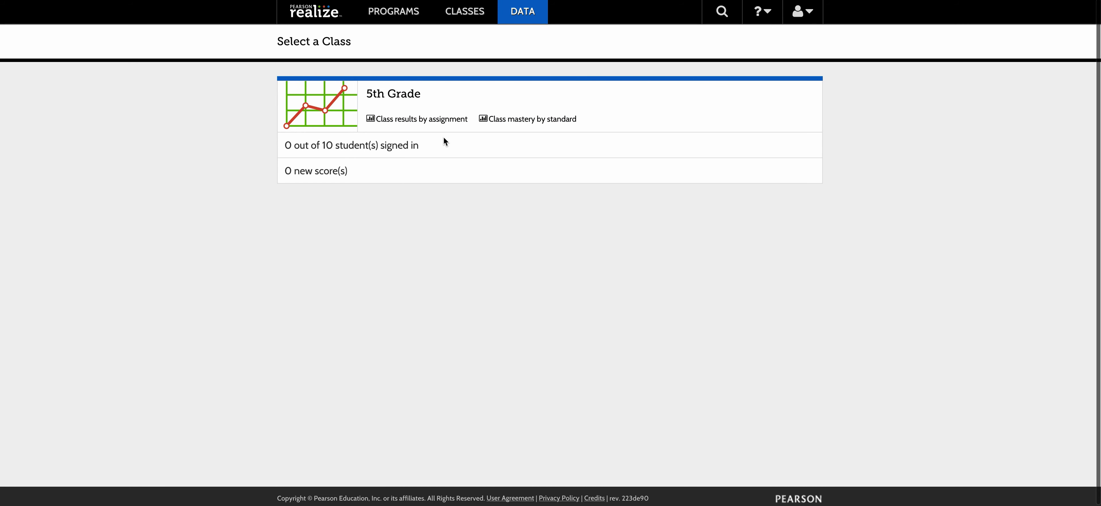
Reopen the 5th Grade results by assignment and locate the Oct 25 Topic 05 test in the Usage chart
left_click(438, 121)
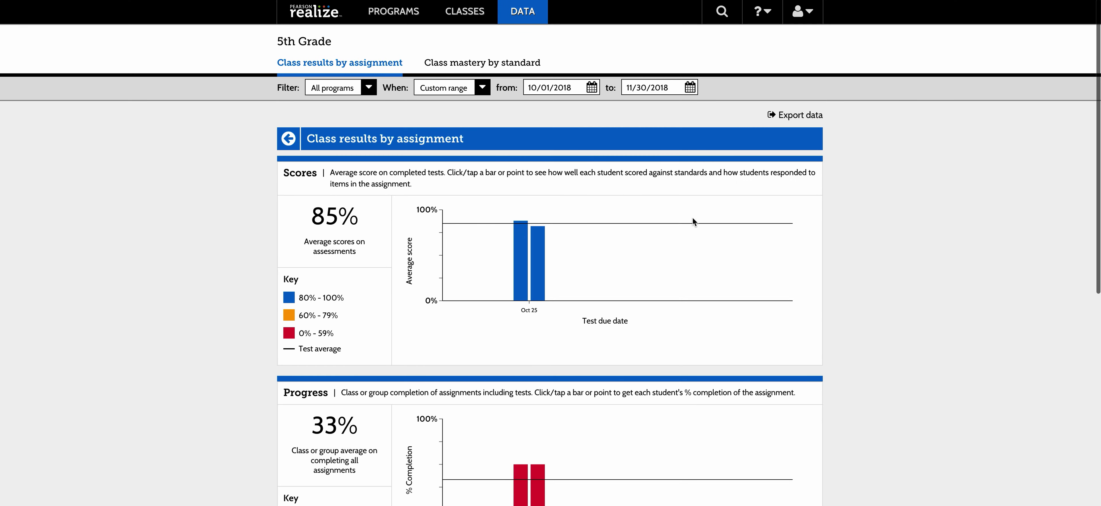
scroll(886, 261, "down", 8)
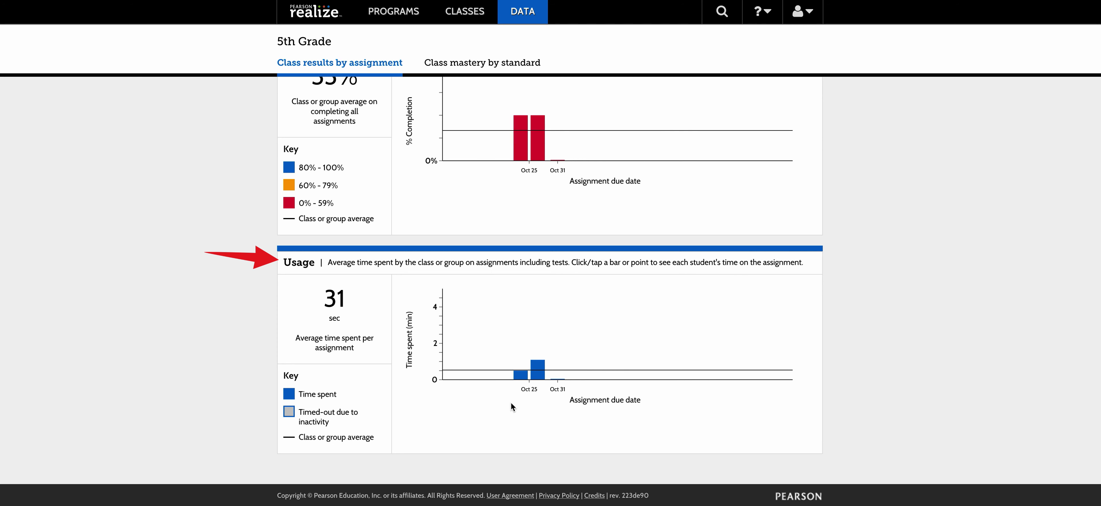
mouse_move(537, 376)
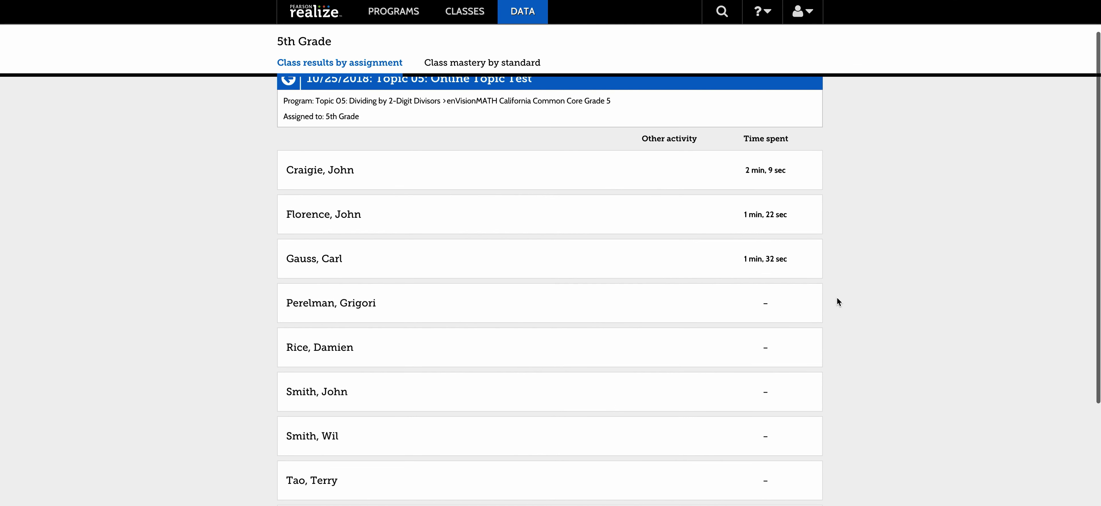
scroll(837, 298, "down", 2)
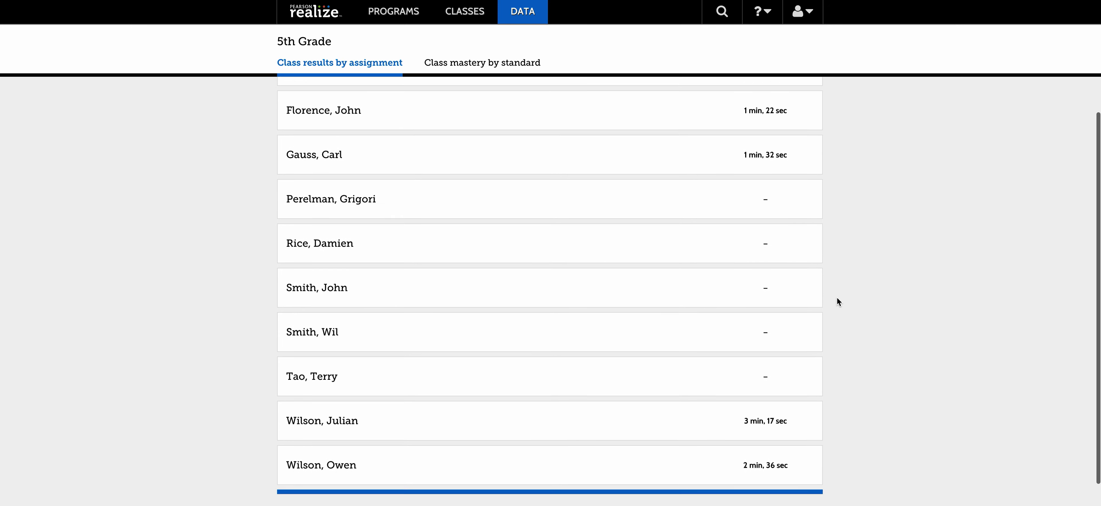
right_click(837, 297)
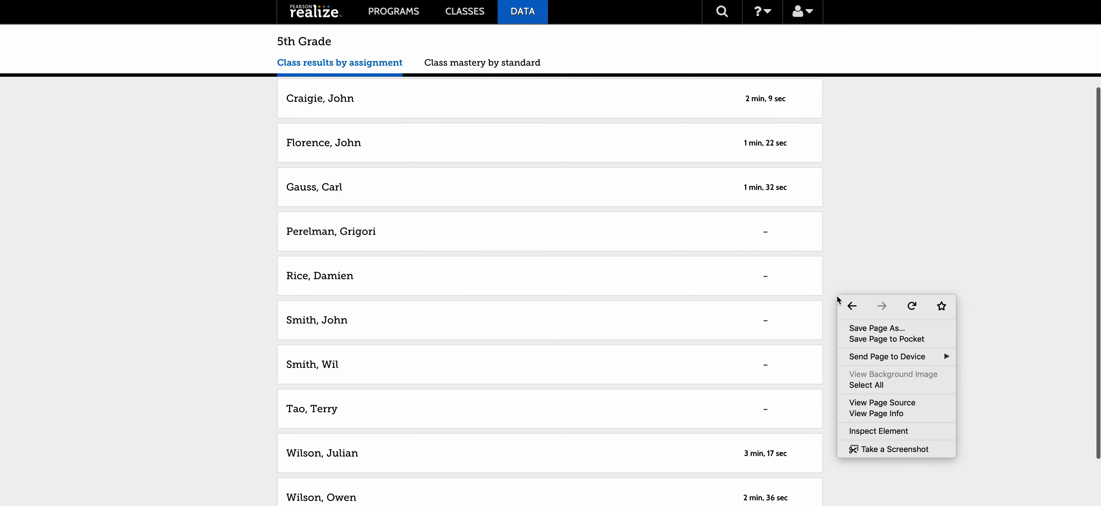
left_click(895, 244)
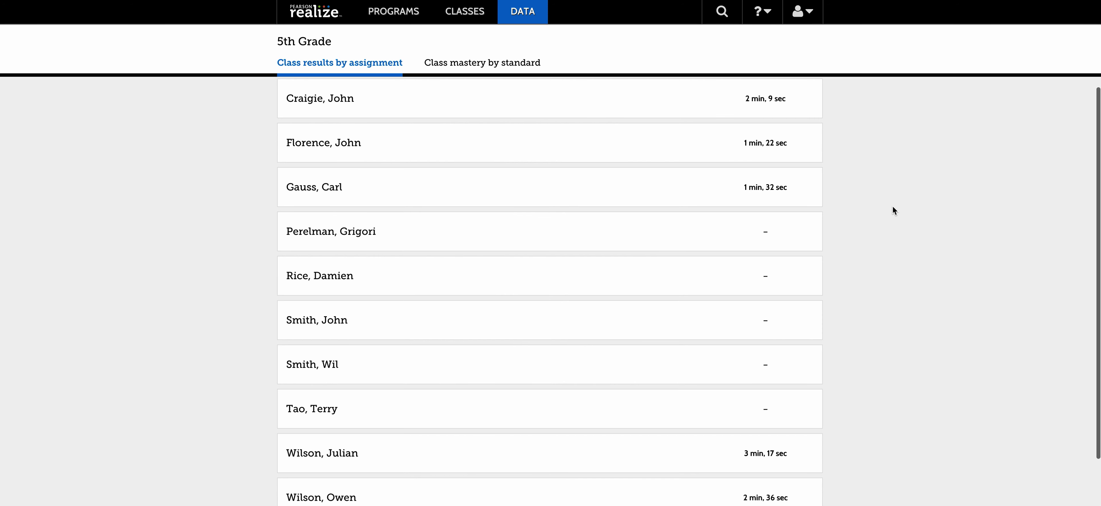
scroll(840, 226, "down", 2)
scroll(840, 226, "up", 4)
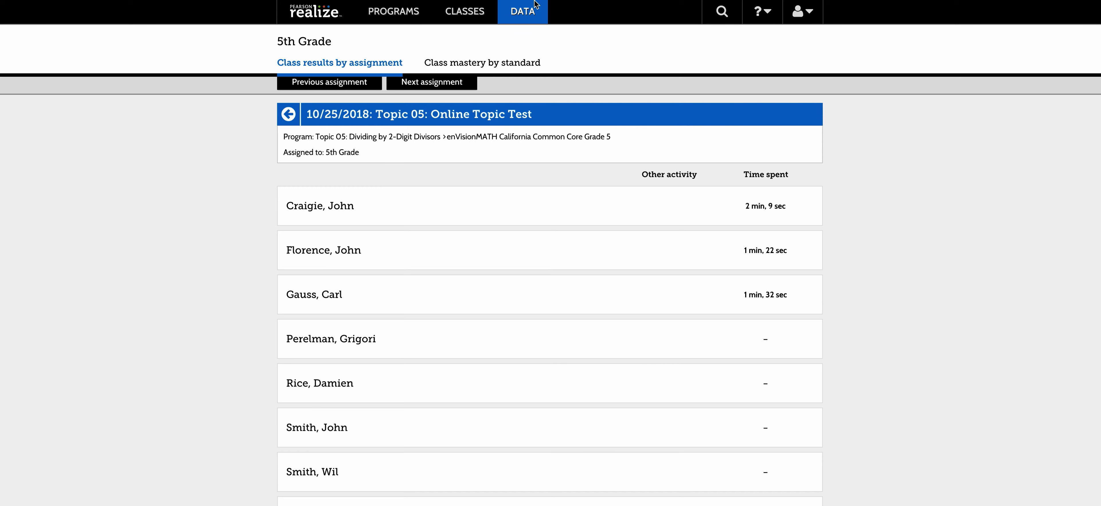
Return to the Select a Class page via the DATA tab
left_click(521, 17)
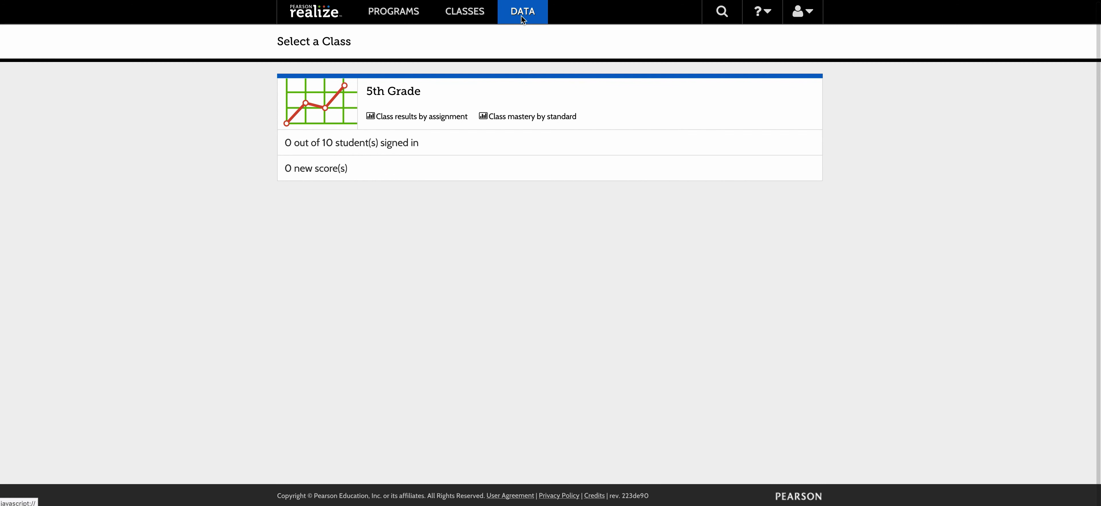